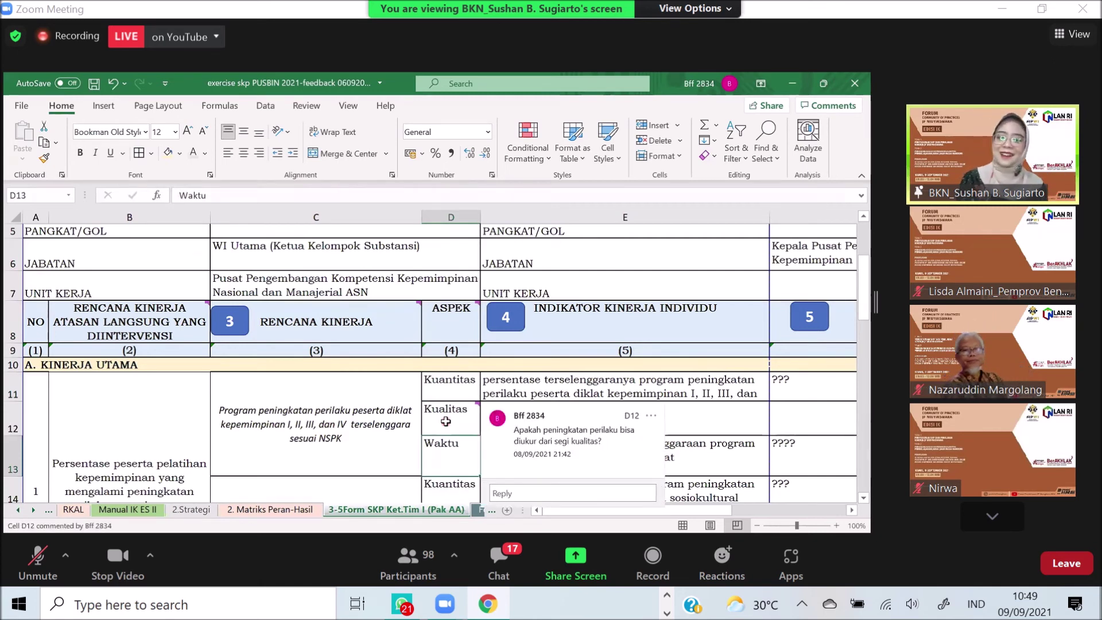
Review the Kuantitas, Kualitas and Waktu aspects of all performance plans in the SKP form and read the comment on D12.
scroll(446, 422, down, 2)
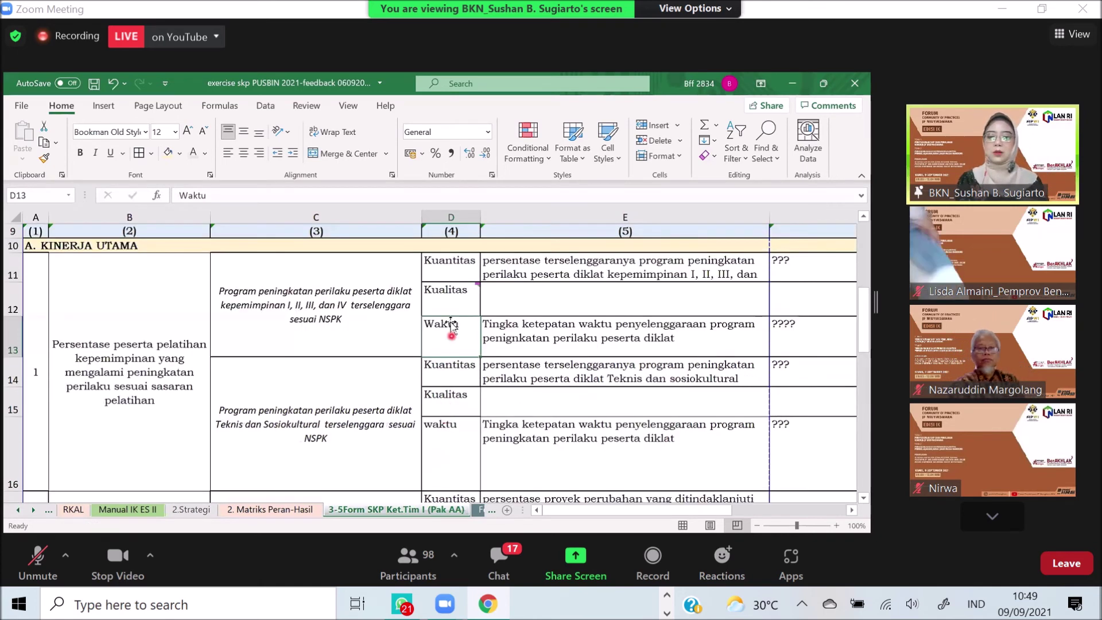
scroll(451, 322, down, 3)
scroll(450, 331, down, 3)
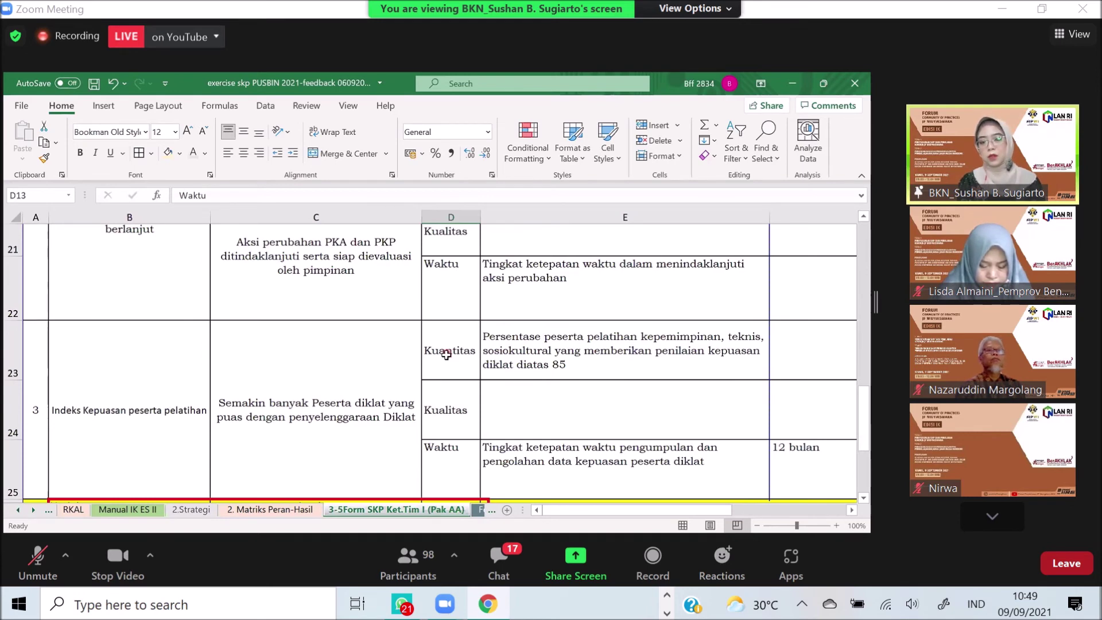
scroll(446, 376, up, 3)
scroll(454, 368, up, 1)
scroll(454, 367, up, 1)
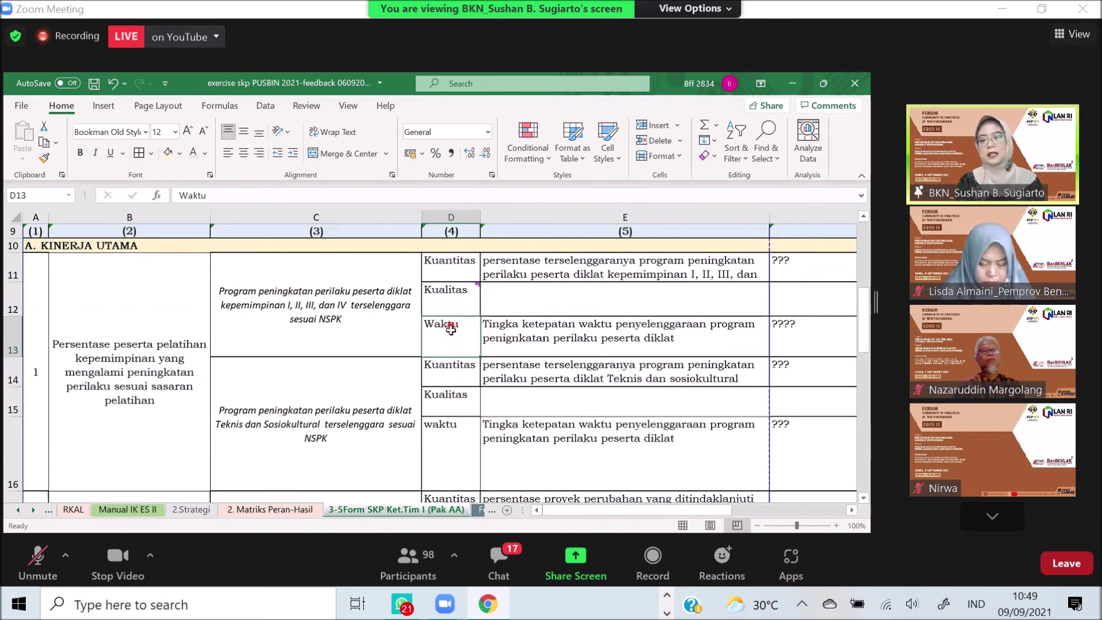
mouse_move(456, 303)
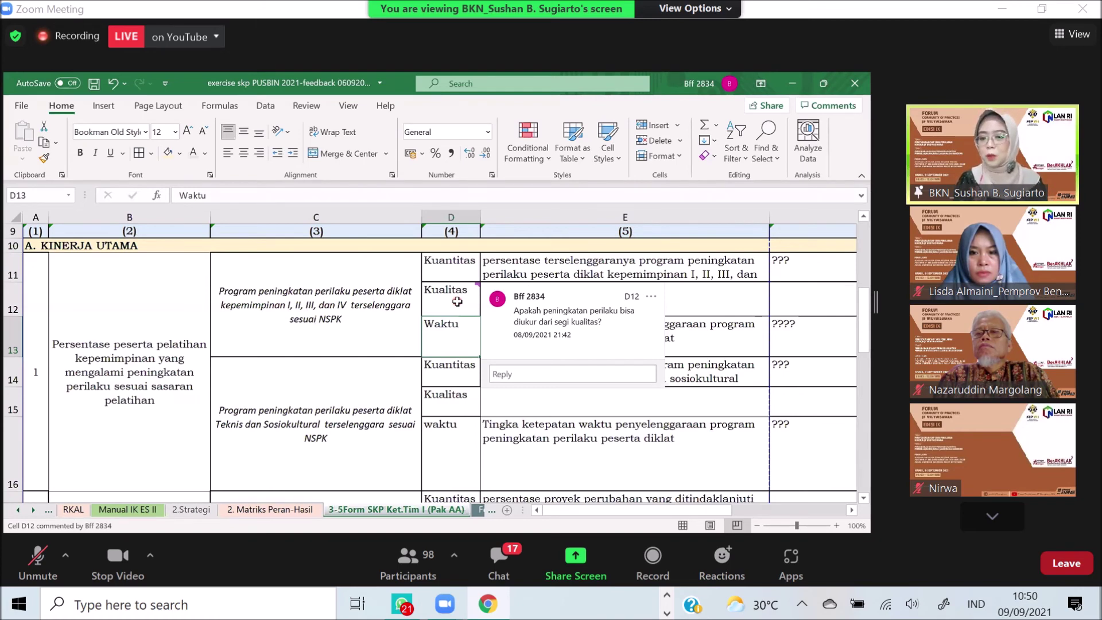
Examine the aspects, quantity indicator and target cells of the leadership training plan in rows 11 to 13.
click(841, 294)
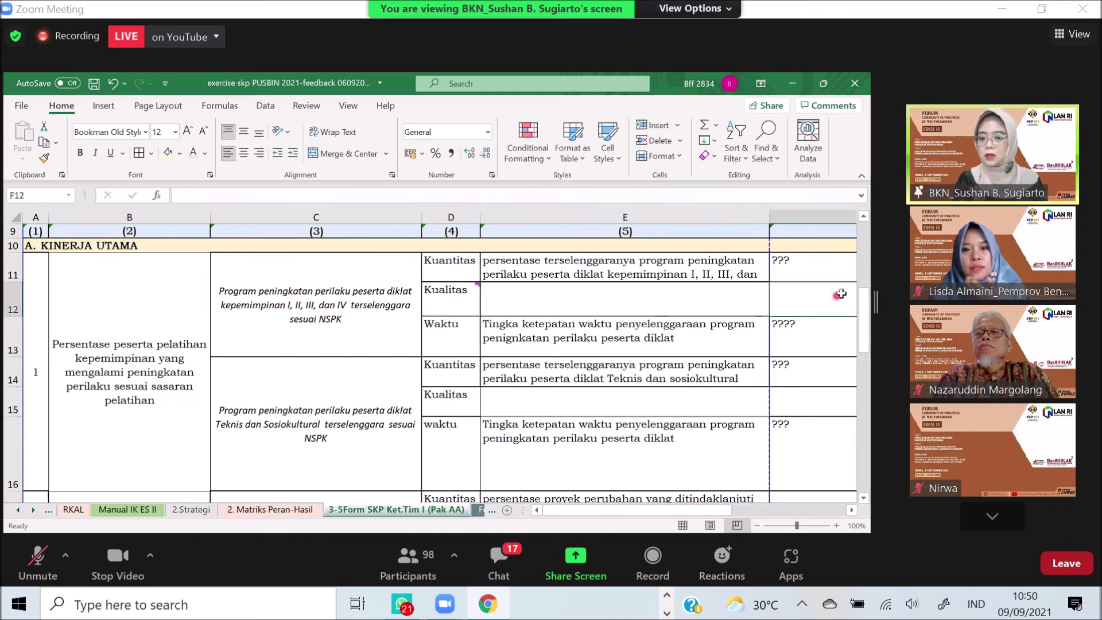
click(827, 278)
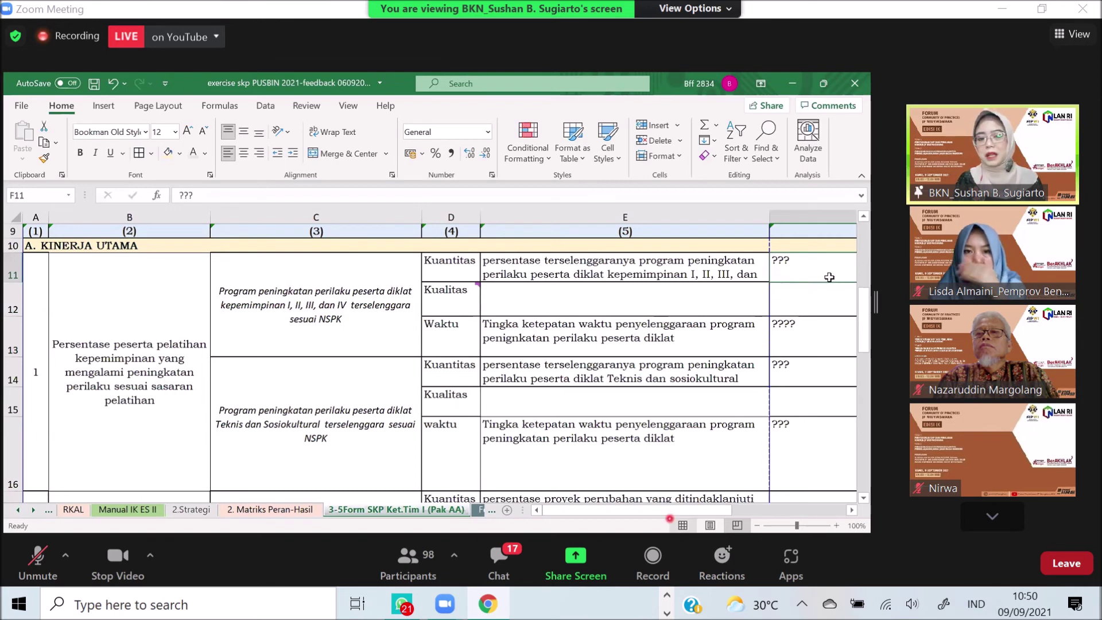
scroll(701, 460, right, 2)
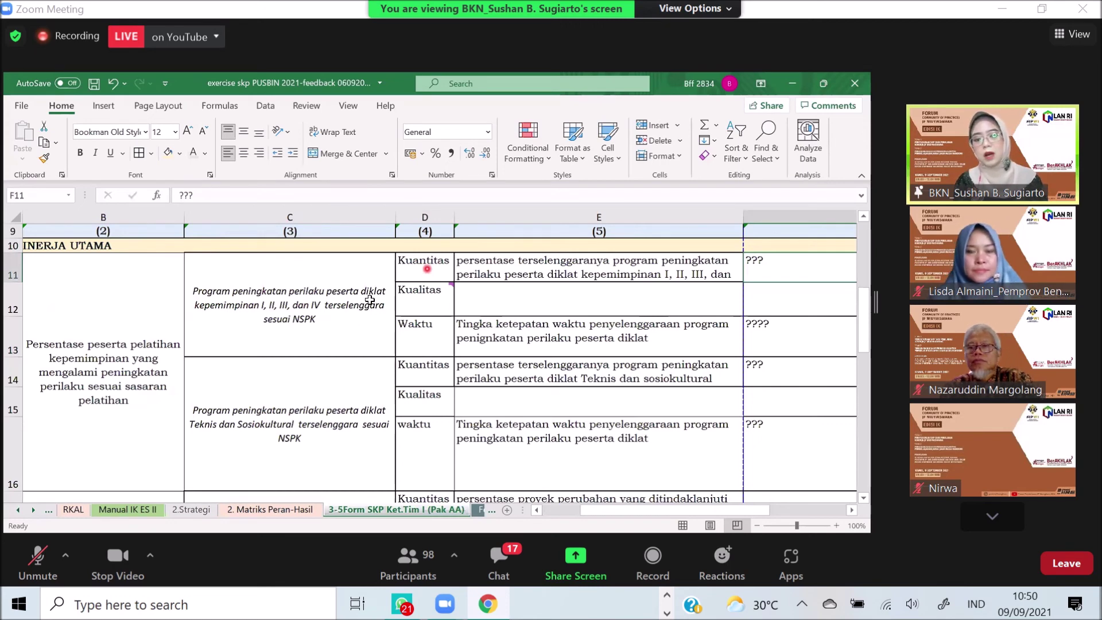
click(422, 276)
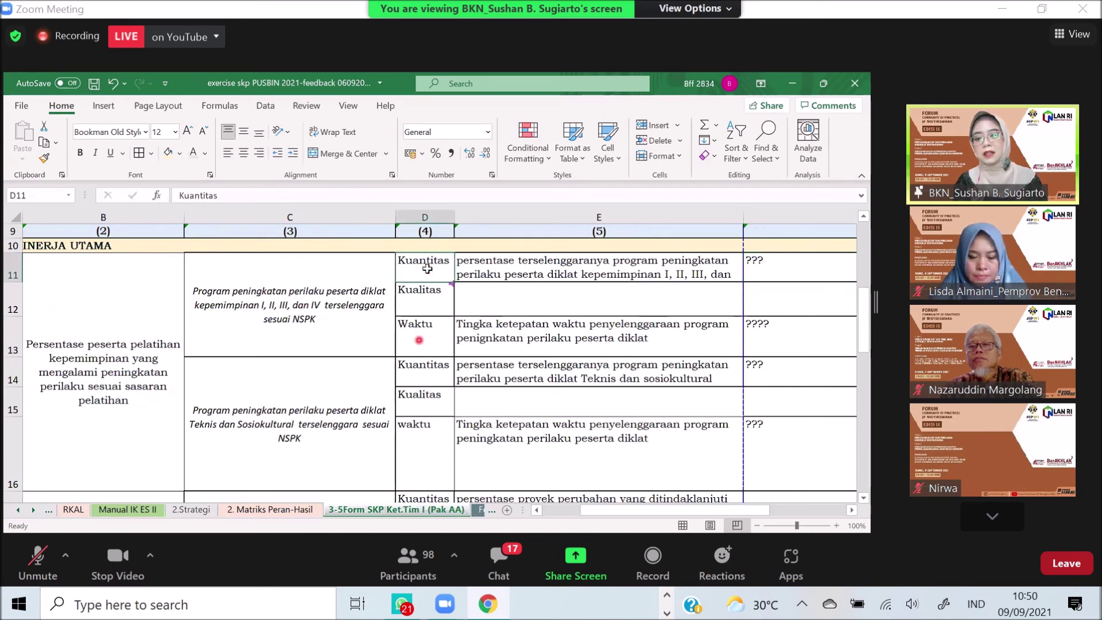
click(419, 340)
click(489, 267)
scroll(489, 267, up, 2)
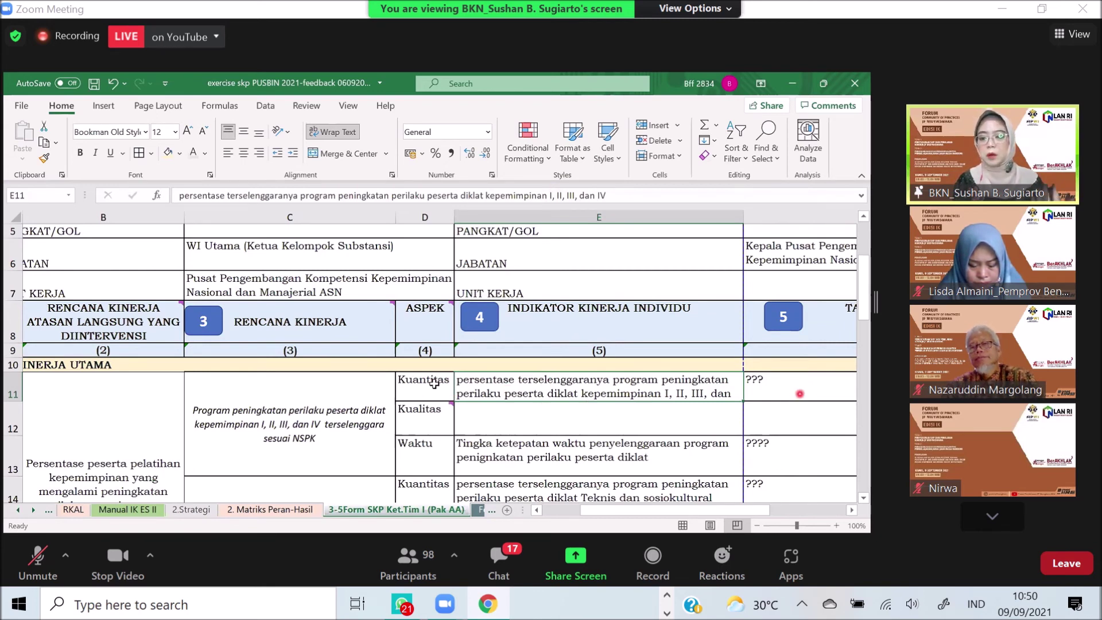
Set the target for the leadership training plan's Kuantitas indicator in F11 to 80-90%.
key(Right)
scroll(508, 390, right, 2)
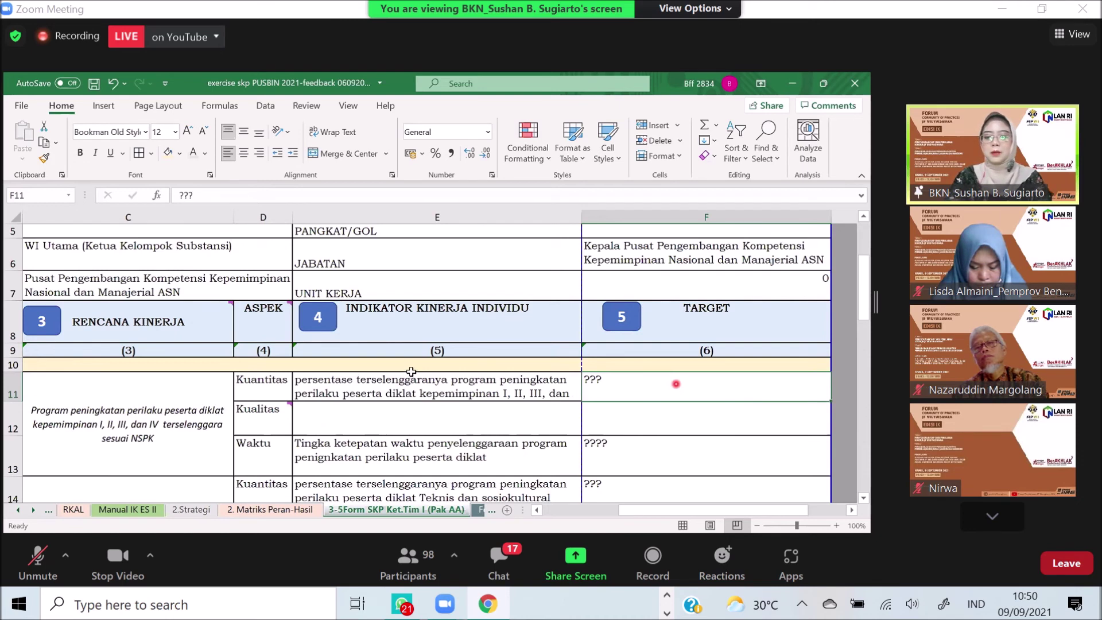
text(80-9)
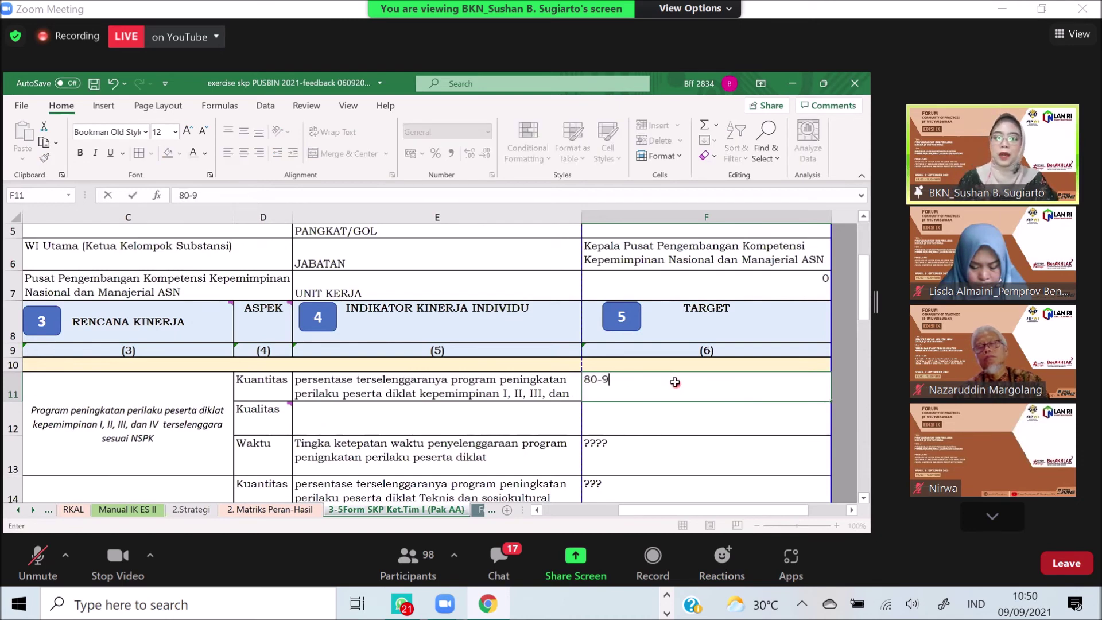
text(0%)
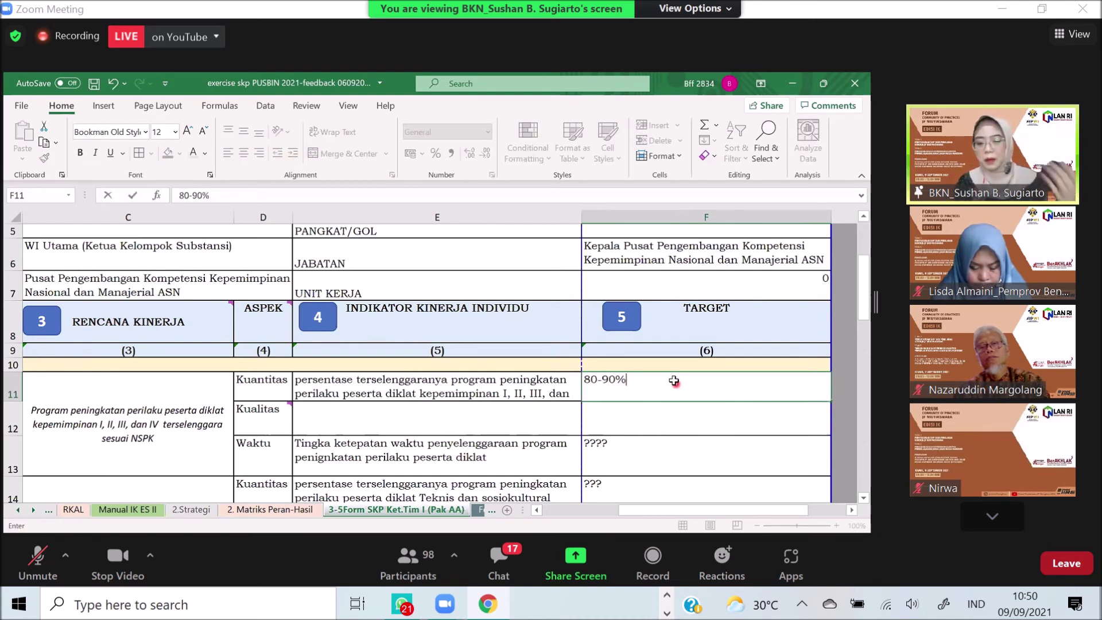
key(Return)
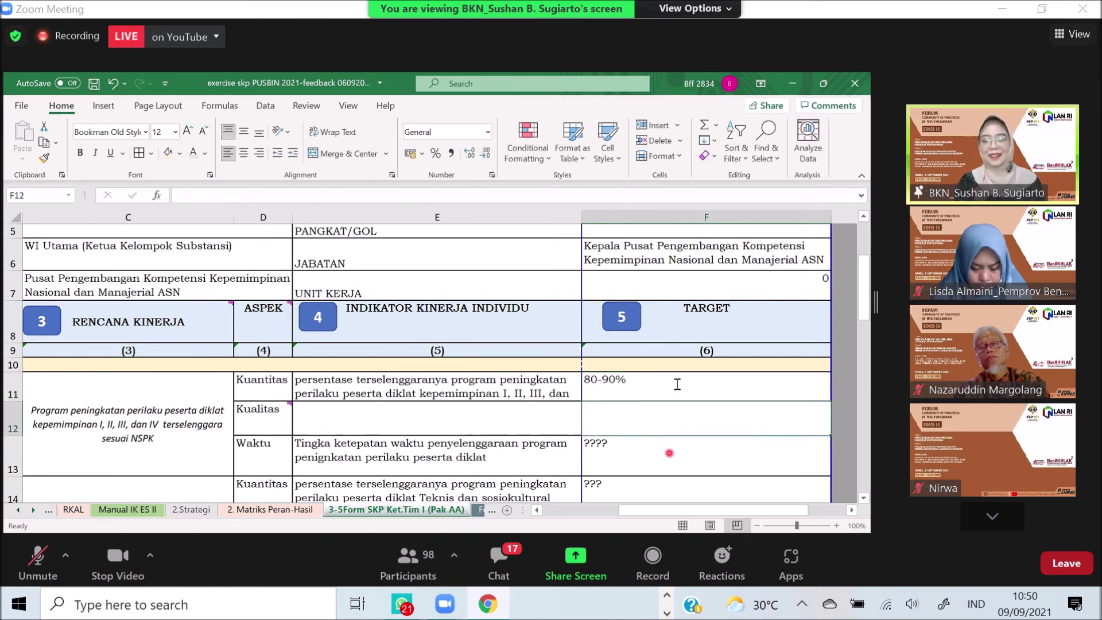
Set the target for the leadership training plan's Waktu indicator in F13 to 1-2minggu.
key(Down)
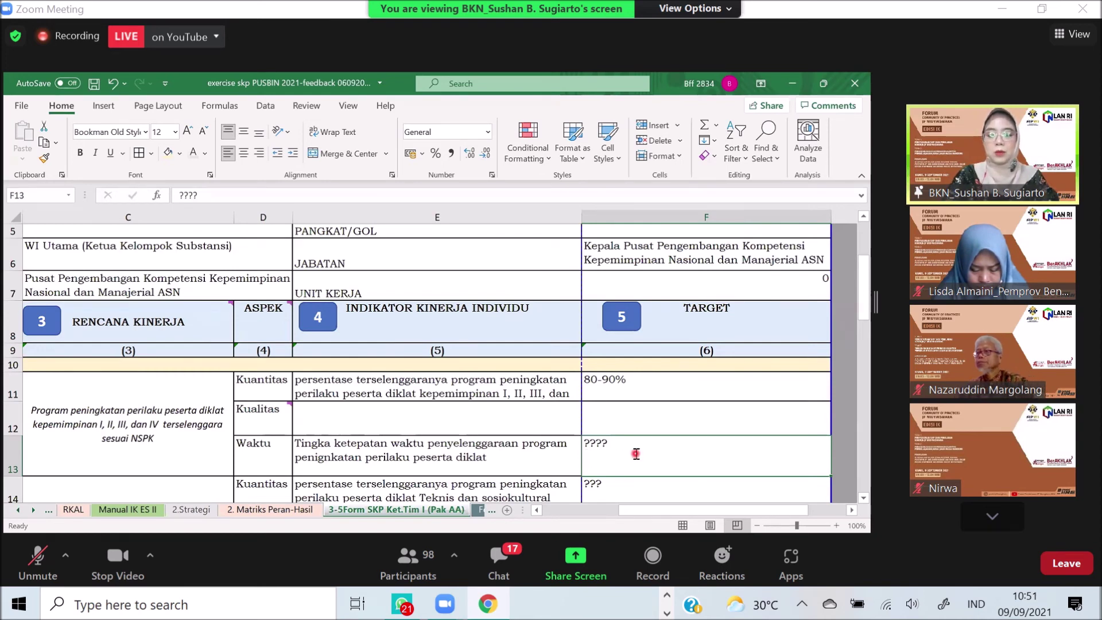
text(1-2minggu)
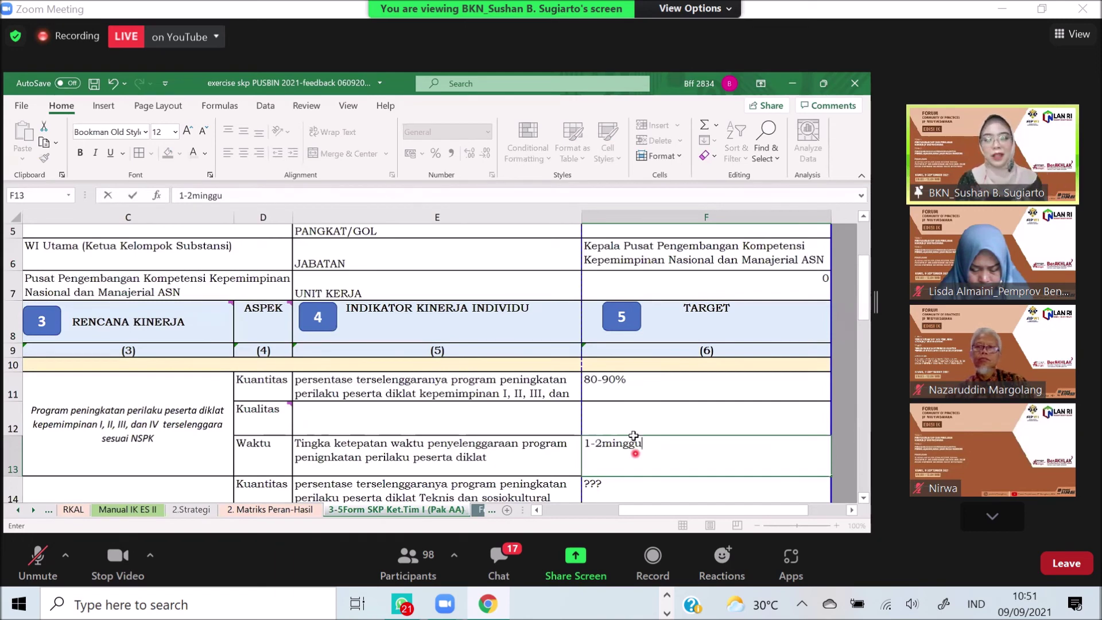
click(631, 381)
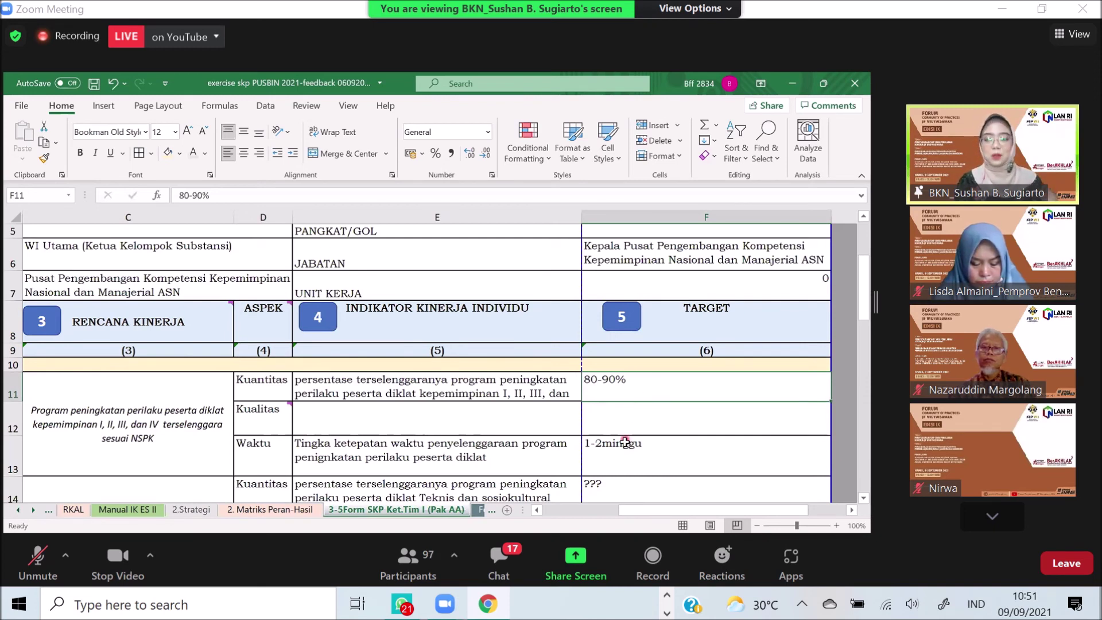
Open the 6.Lamp SKP JF sheet and display the start of its form at 100% zoom.
scroll(638, 406, down, 2)
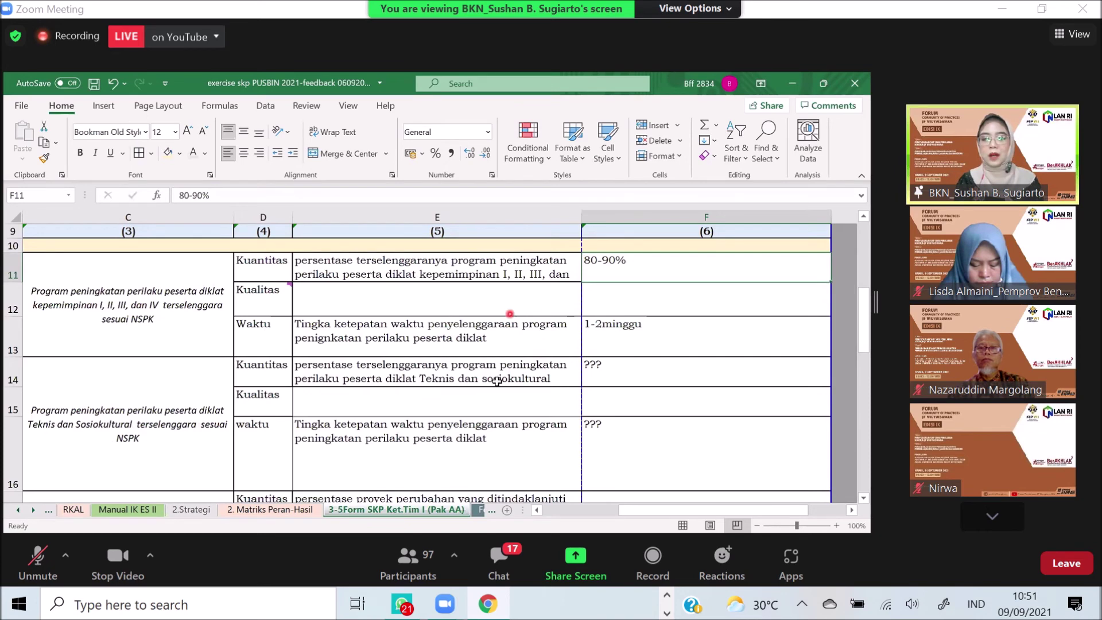
scroll(574, 330, down, 2)
scroll(552, 342, up, 4)
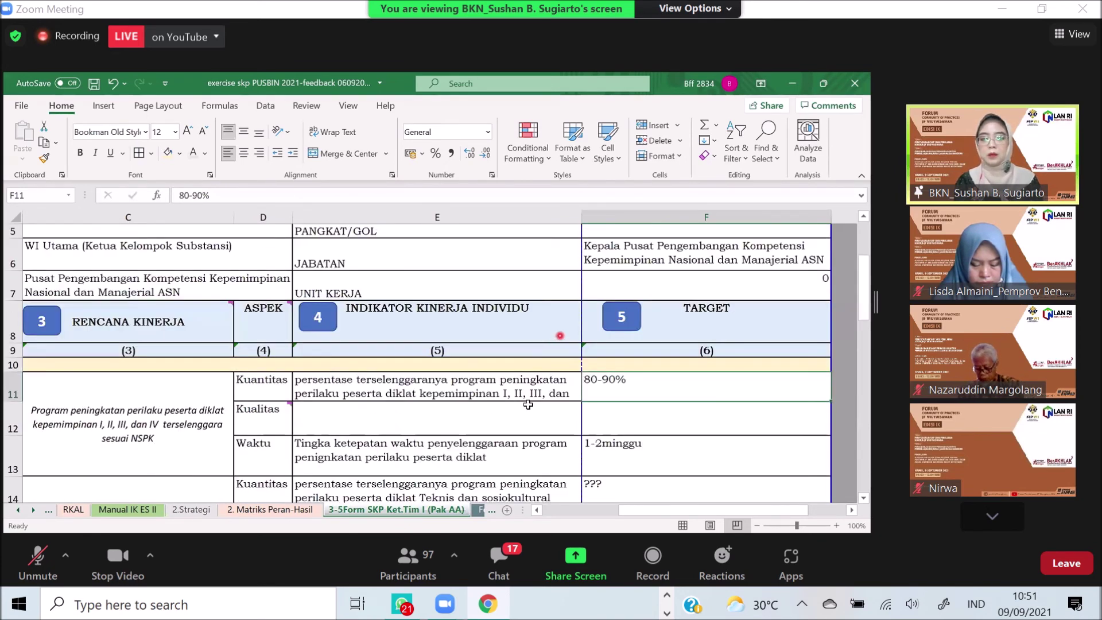
click(33, 510)
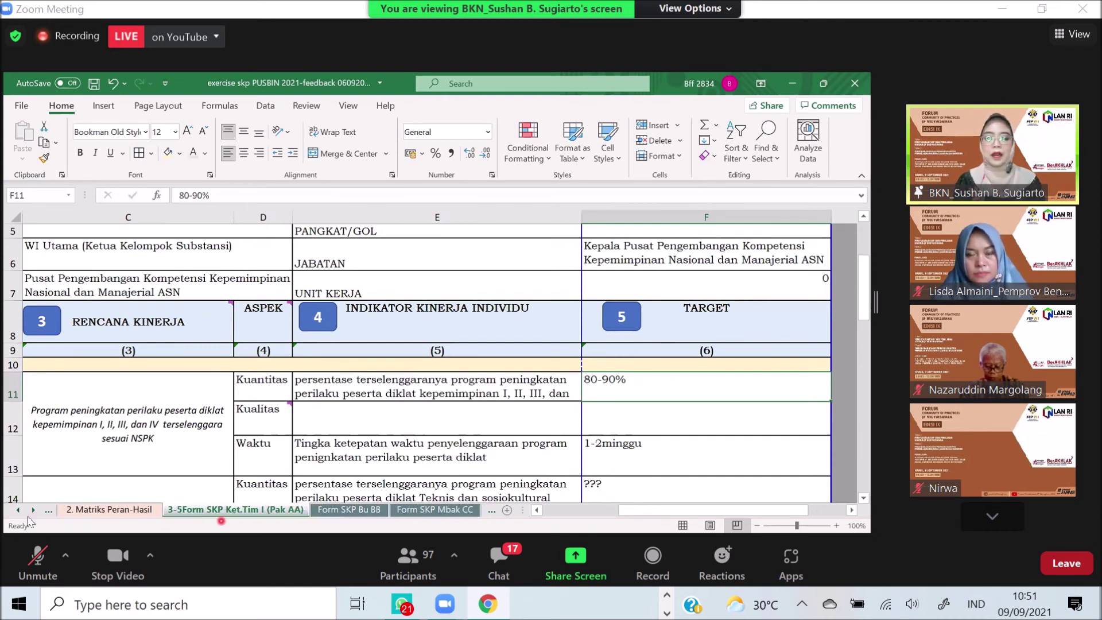
click(32, 510)
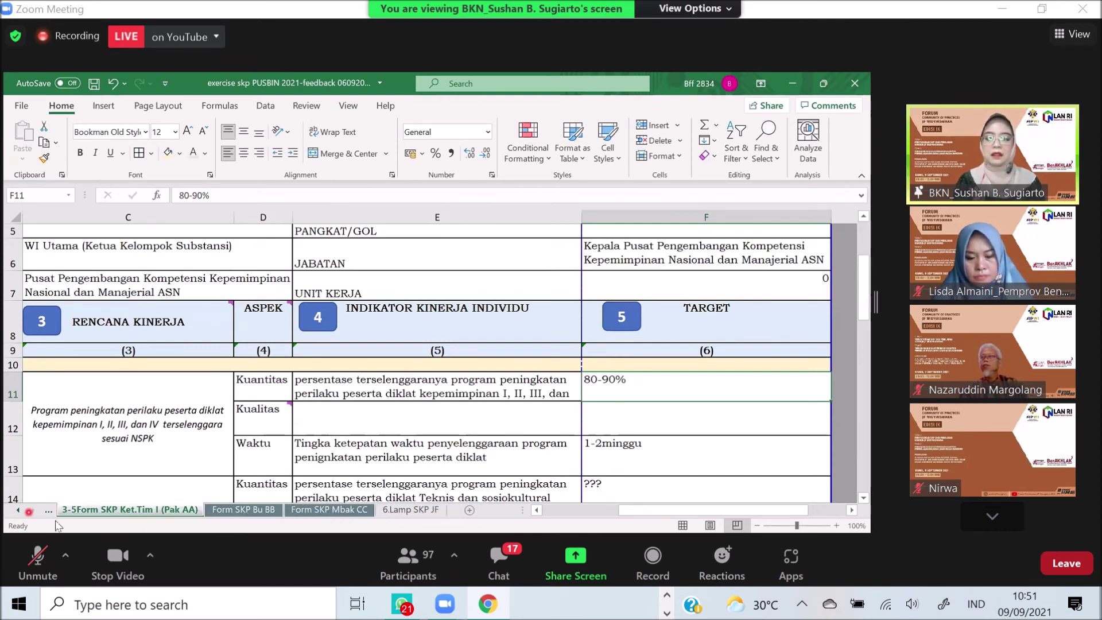
click(399, 509)
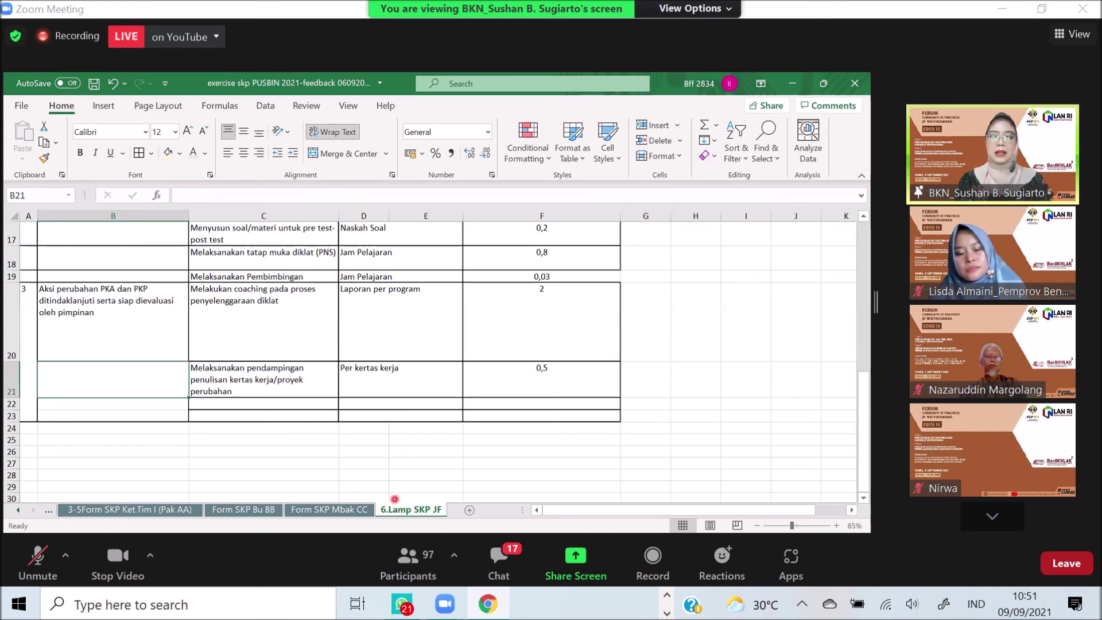
scroll(380, 437, up, 6)
ctrl+scroll(381, 435, up, 1)
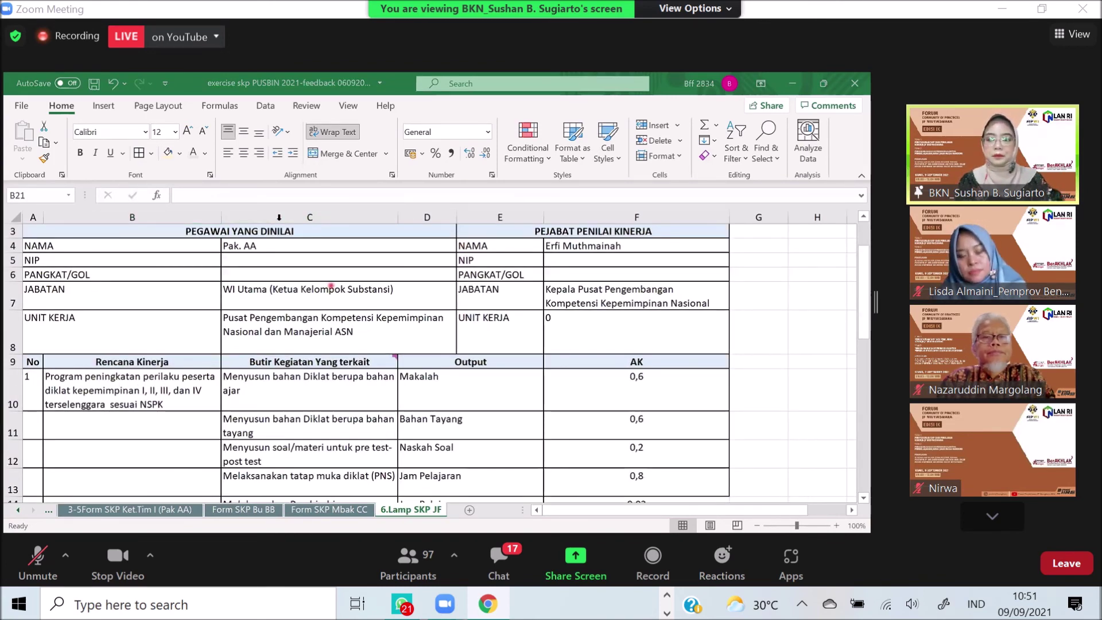
Examine the Rencana Kinerja entries in B10 and B15 of the attachment form and their references to the Pak AA sheet.
key(alt+Tab)
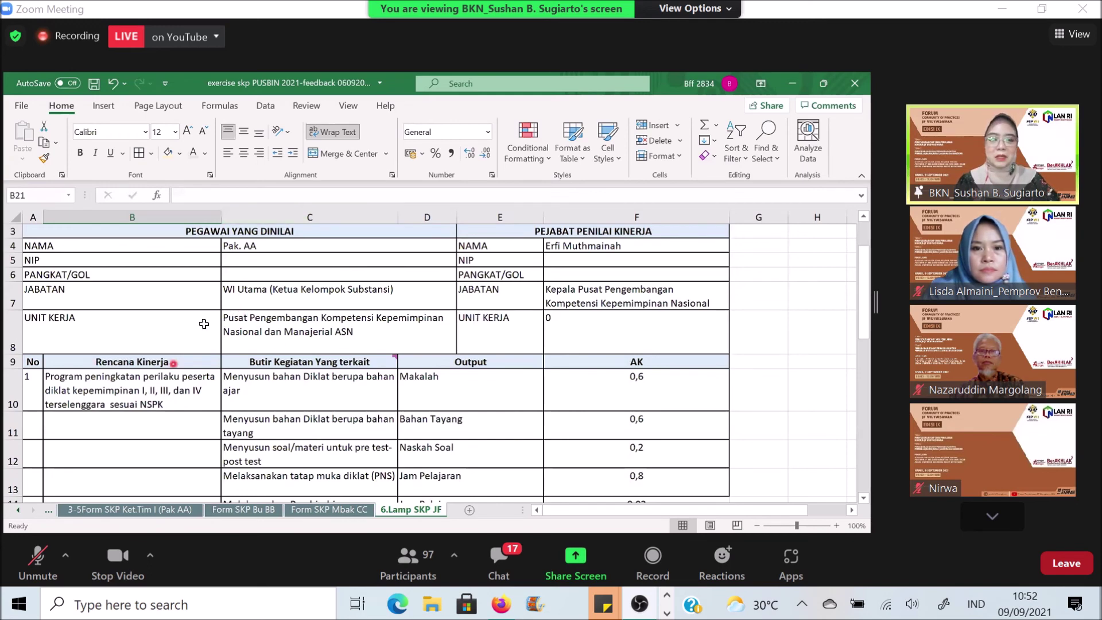
scroll(146, 379, down, 2)
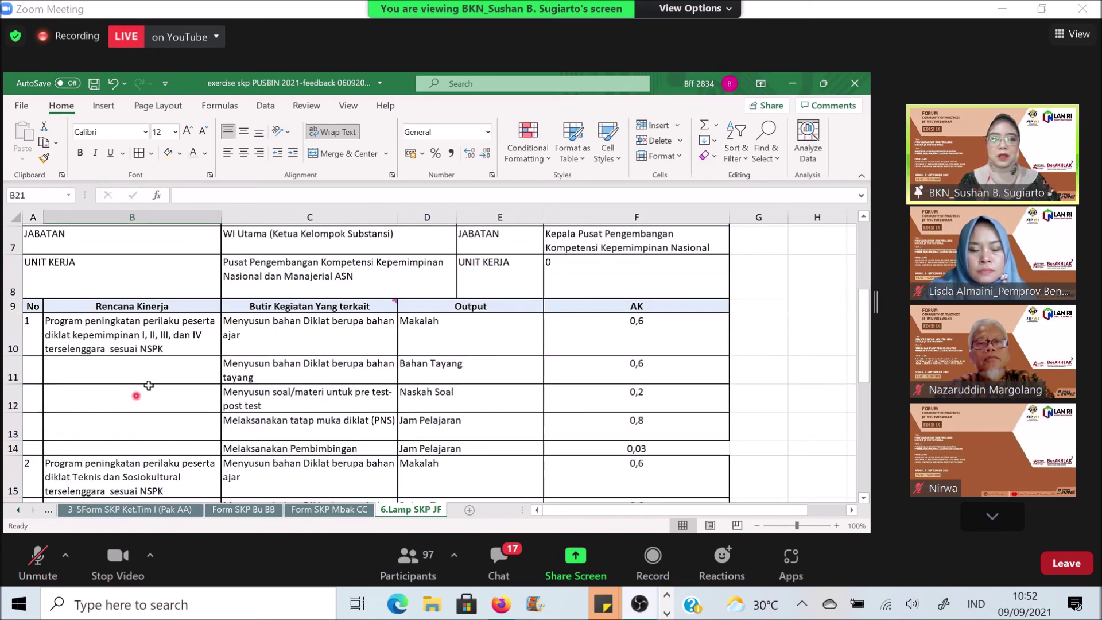
scroll(229, 316, up, 2)
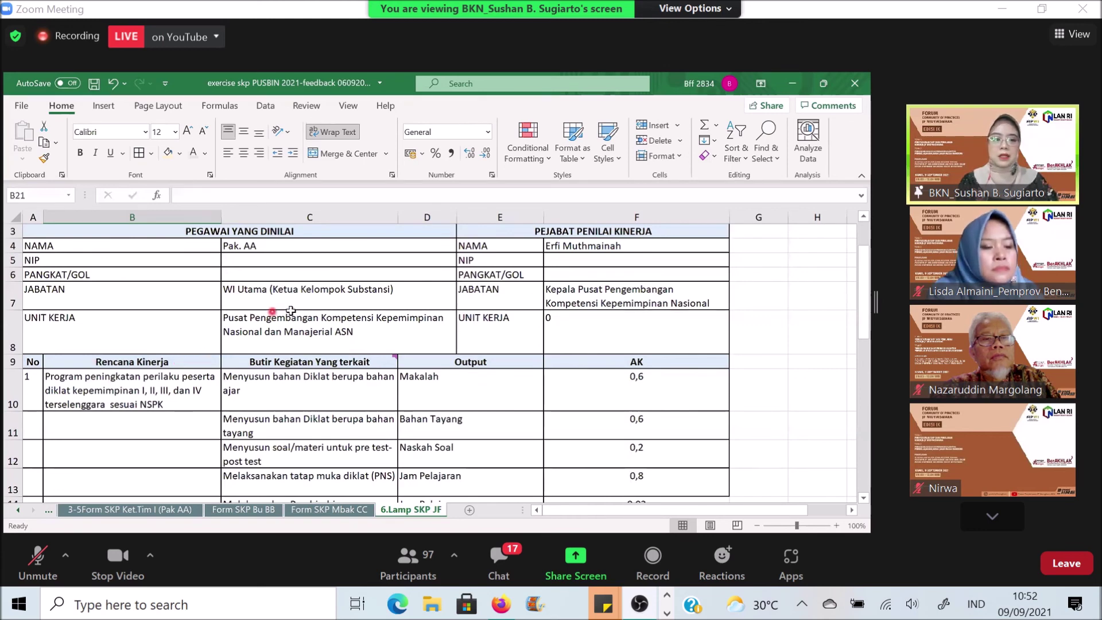
scroll(154, 403, down, 2)
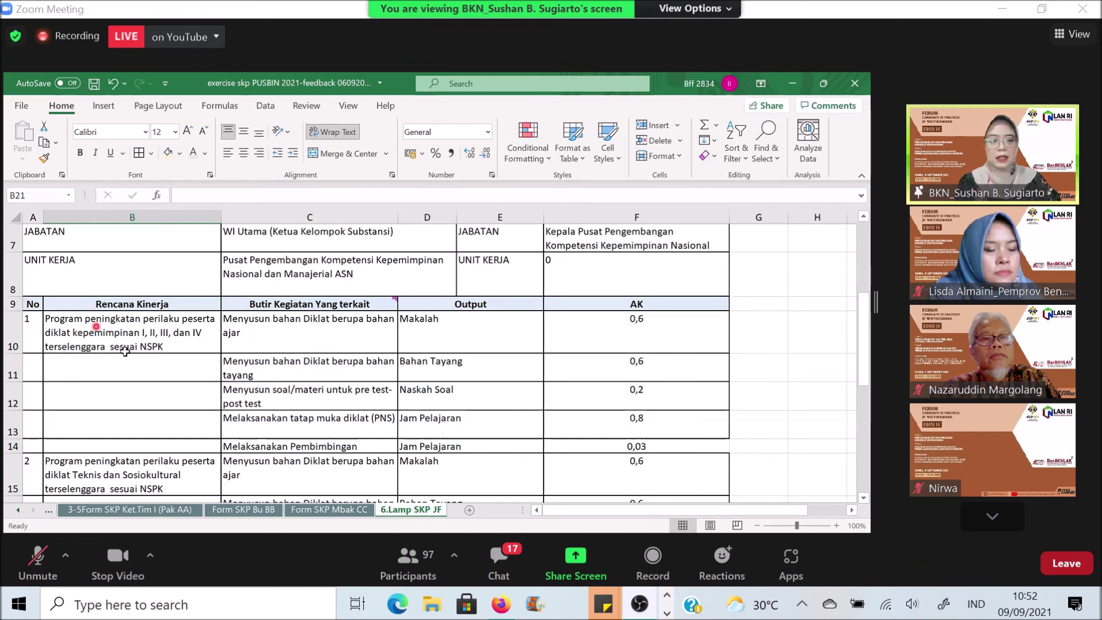
scroll(124, 347, down, 2)
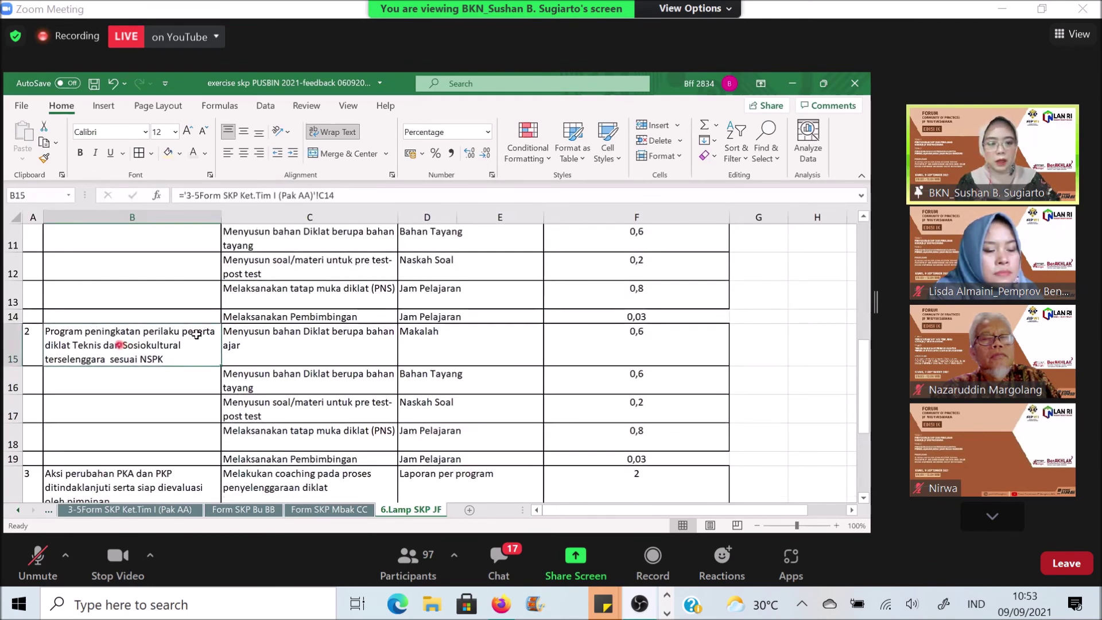
scroll(117, 343, up, 2)
click(121, 343)
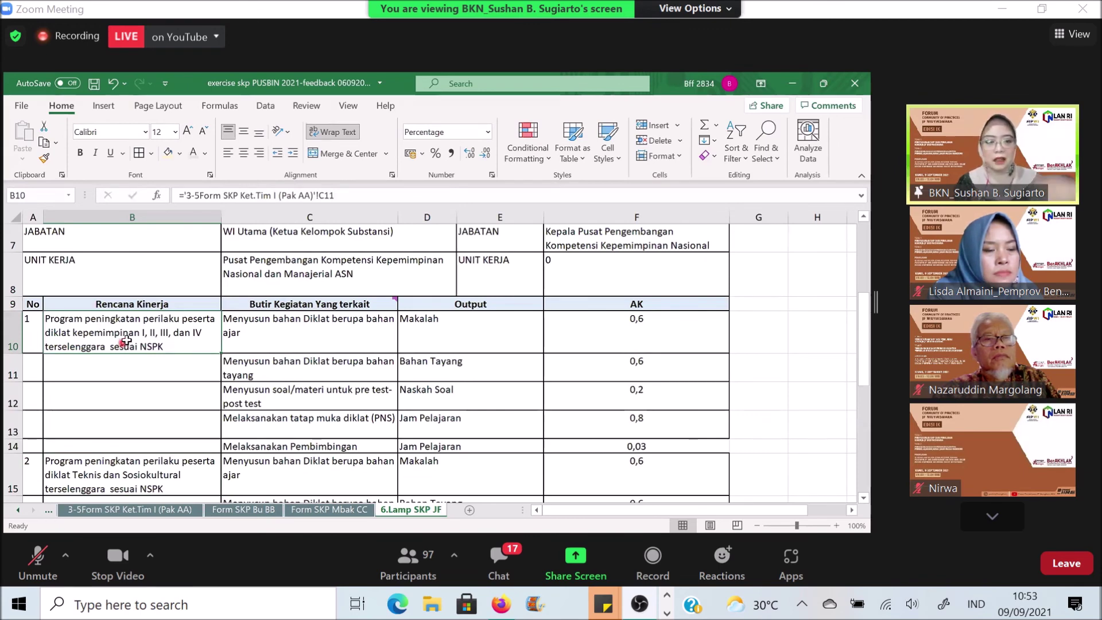
scroll(131, 328, down, 2)
click(133, 313)
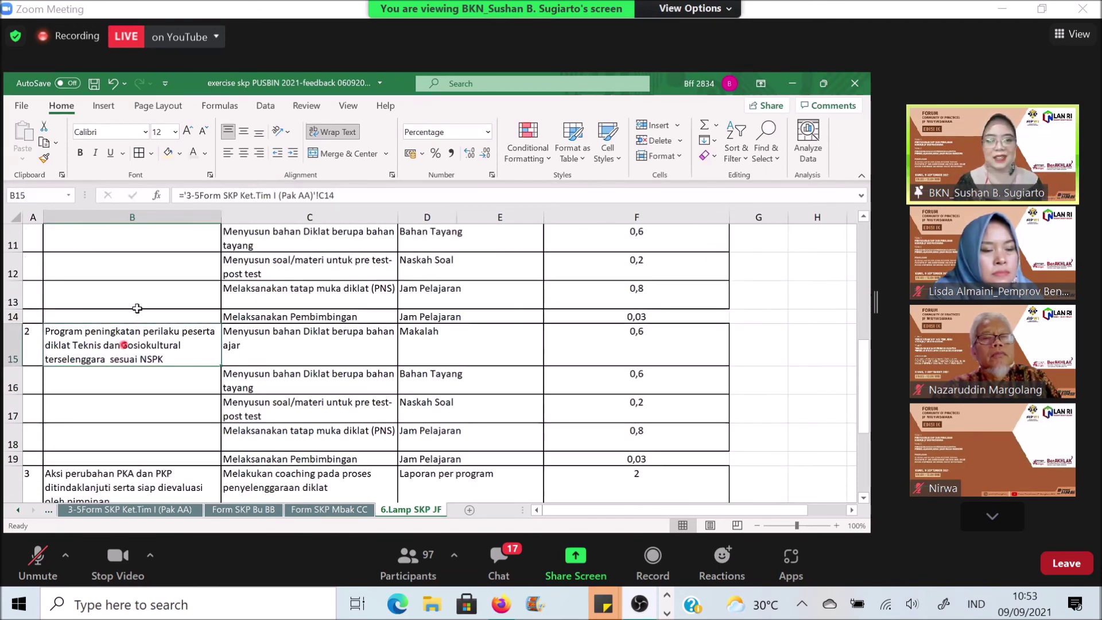
scroll(166, 253, up, 2)
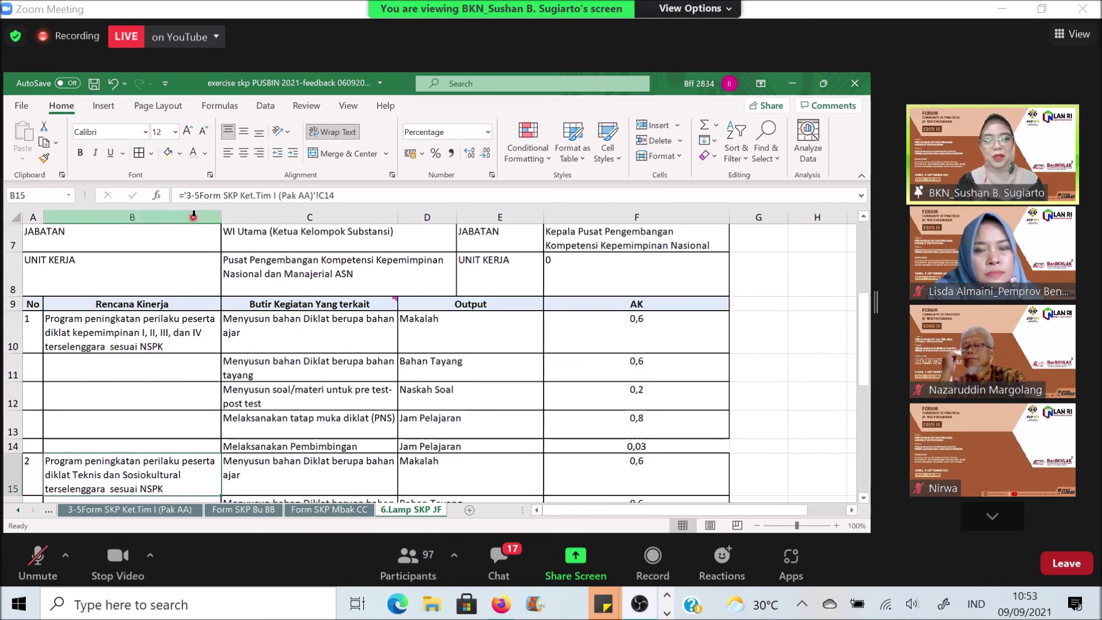
Review the whole Rencana Kinerja column against the related activity items under Butir Kegiatan Yang terkait.
click(193, 216)
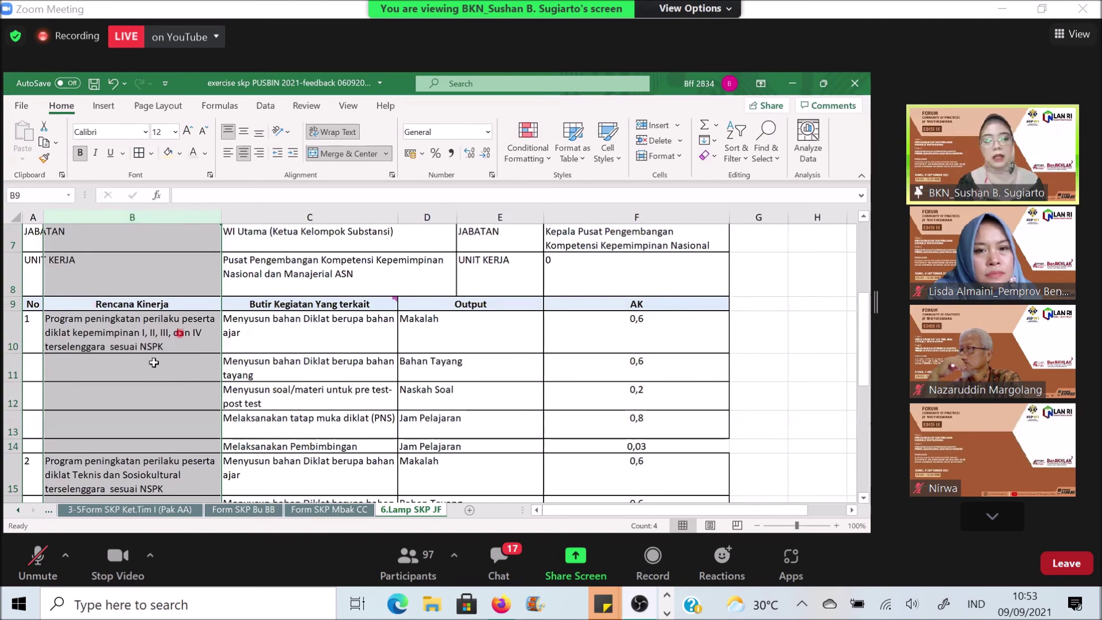
scroll(147, 350, down, 1)
scroll(147, 350, down, 1)
scroll(145, 384, down, 2)
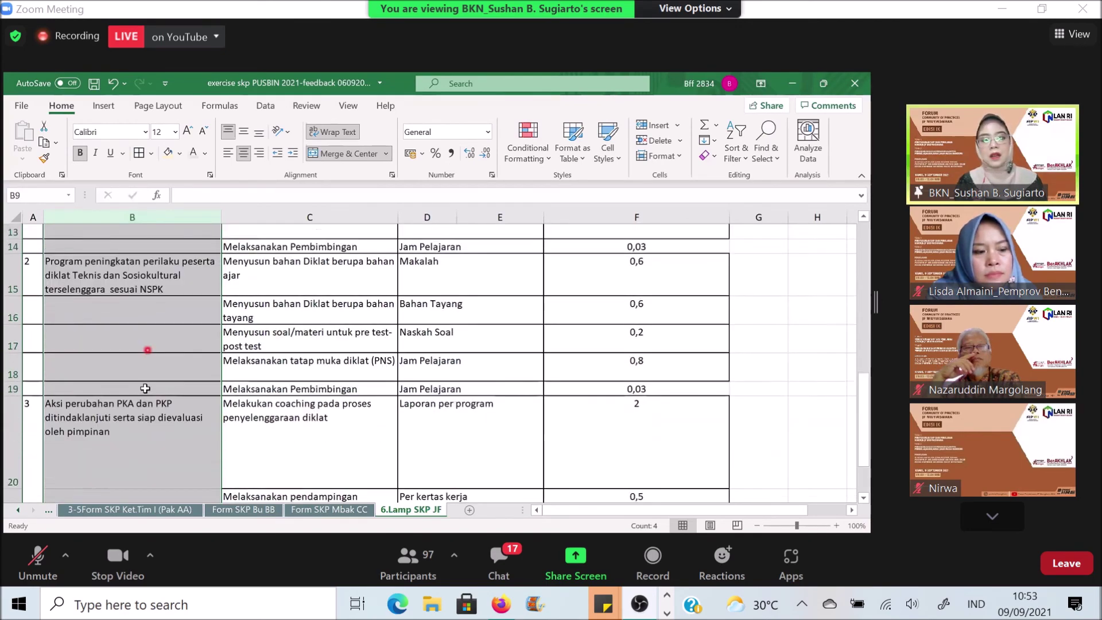
scroll(148, 383, down, 4)
scroll(236, 315, up, 6)
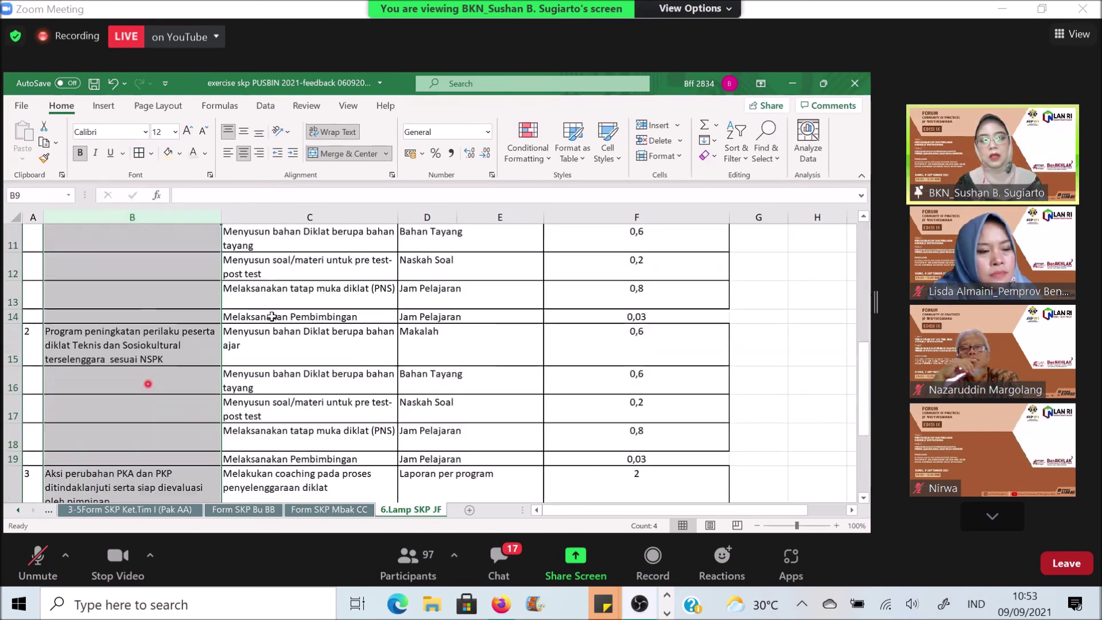
scroll(315, 307, up, 1)
click(319, 304)
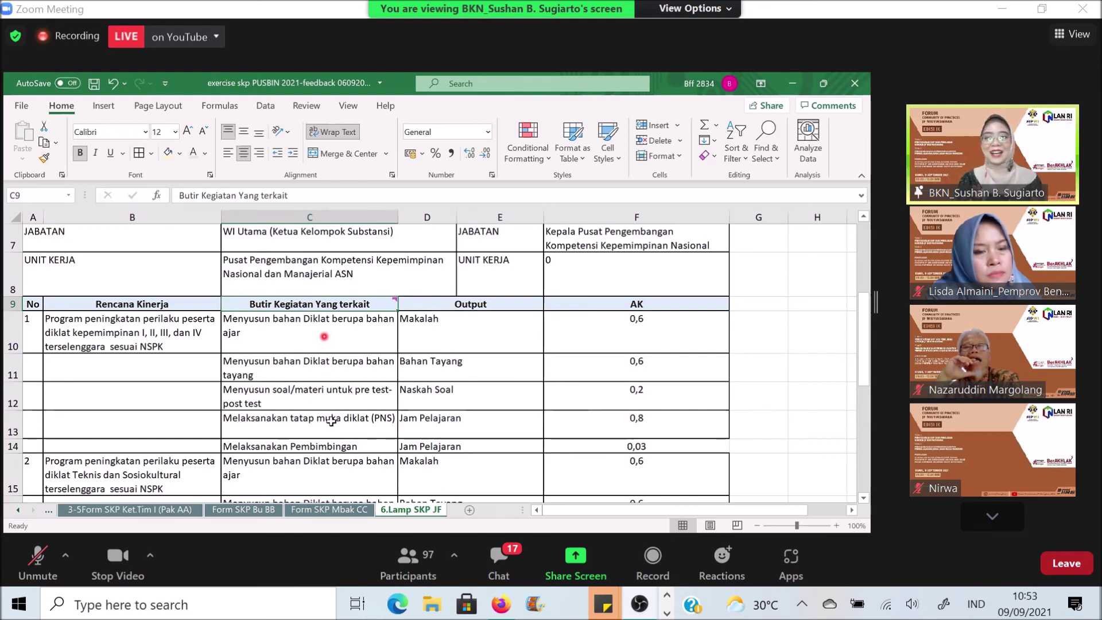
scroll(150, 314, up, 2)
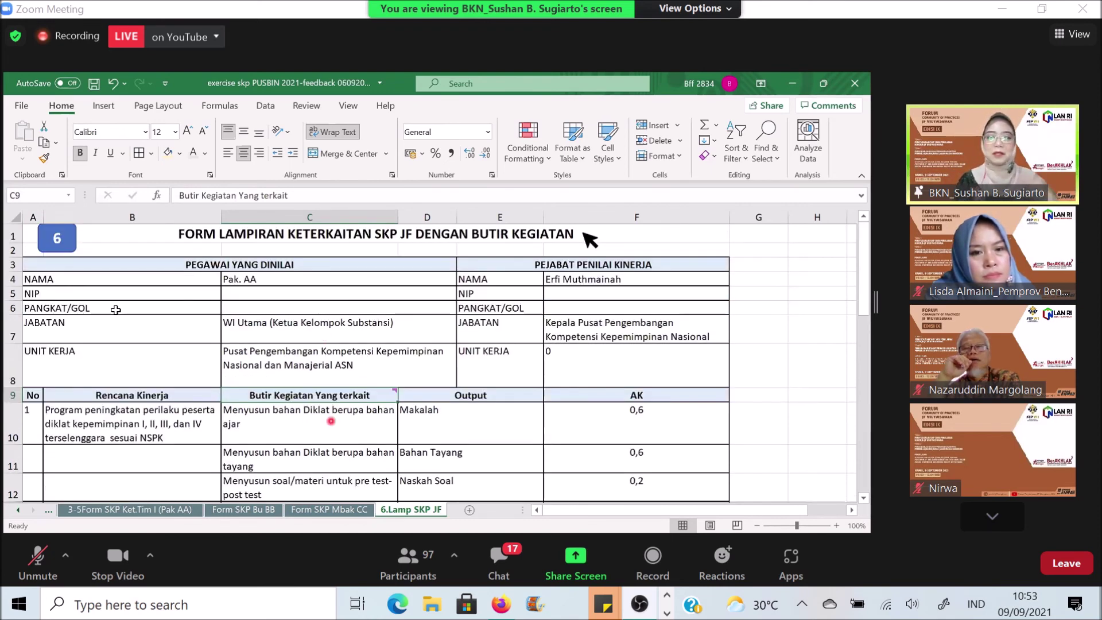
Examine the first Rencana Kinerja entry in B10 against its related activity items under Butir Kegiatan Yang terkait, starting with C10.
scroll(117, 311, down, 1)
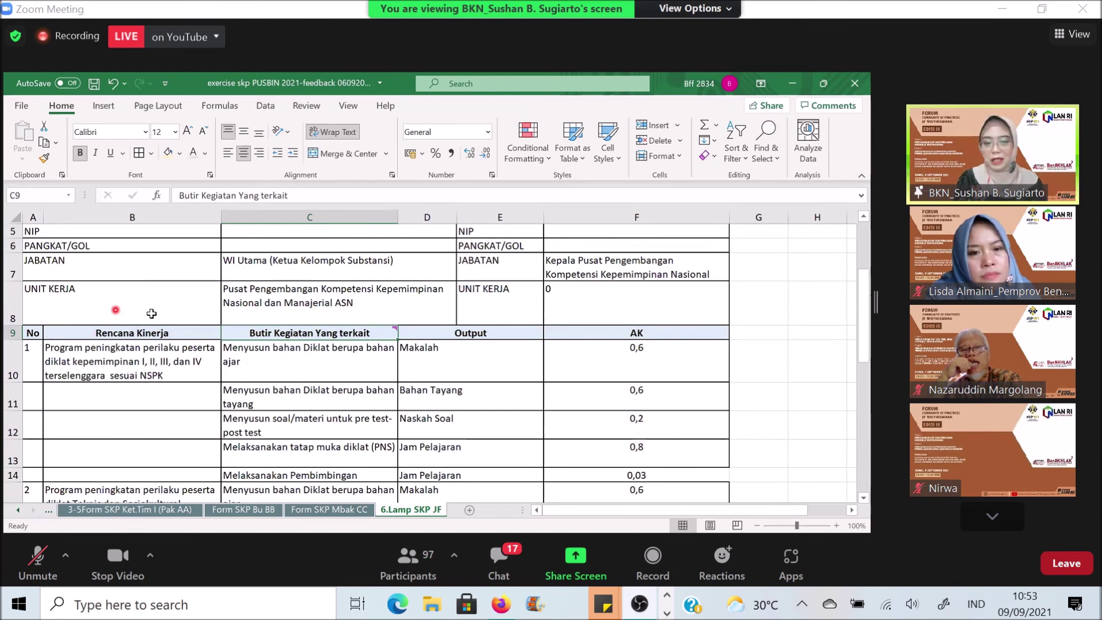
click(114, 369)
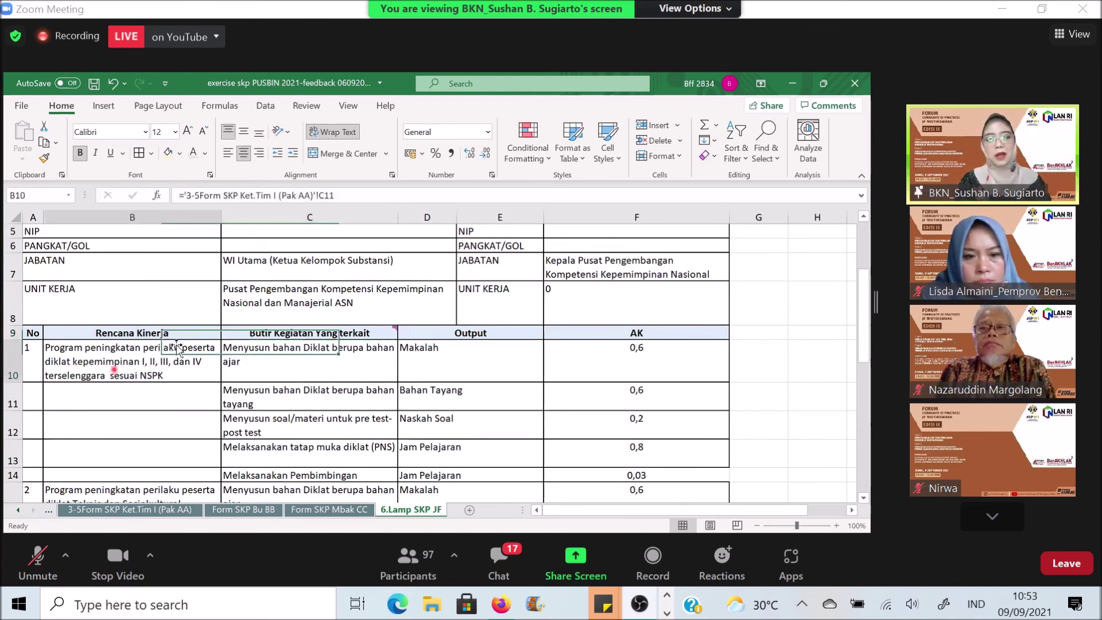
click(355, 363)
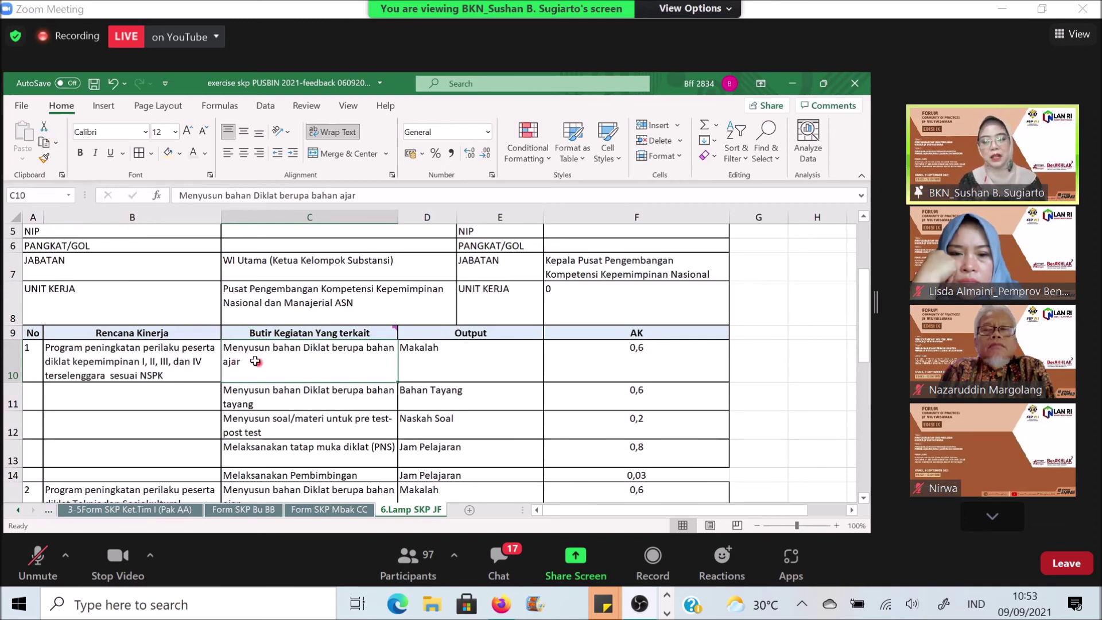
scroll(260, 364, down, 2)
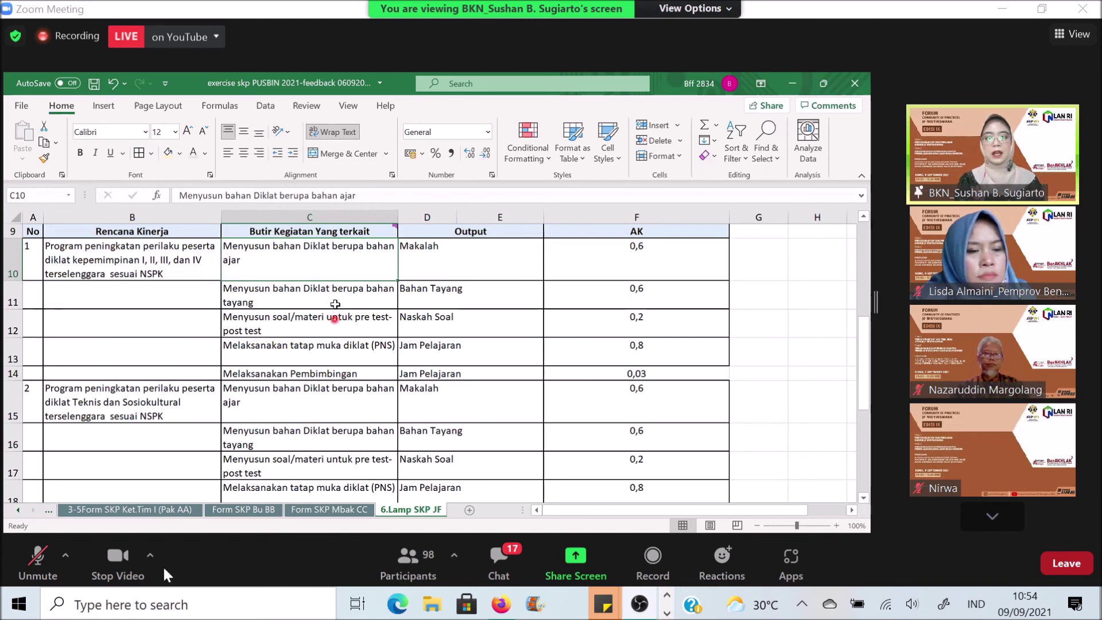
Turn the participant's own camera video off in the Zoom meeting and switch it back on.
click(118, 560)
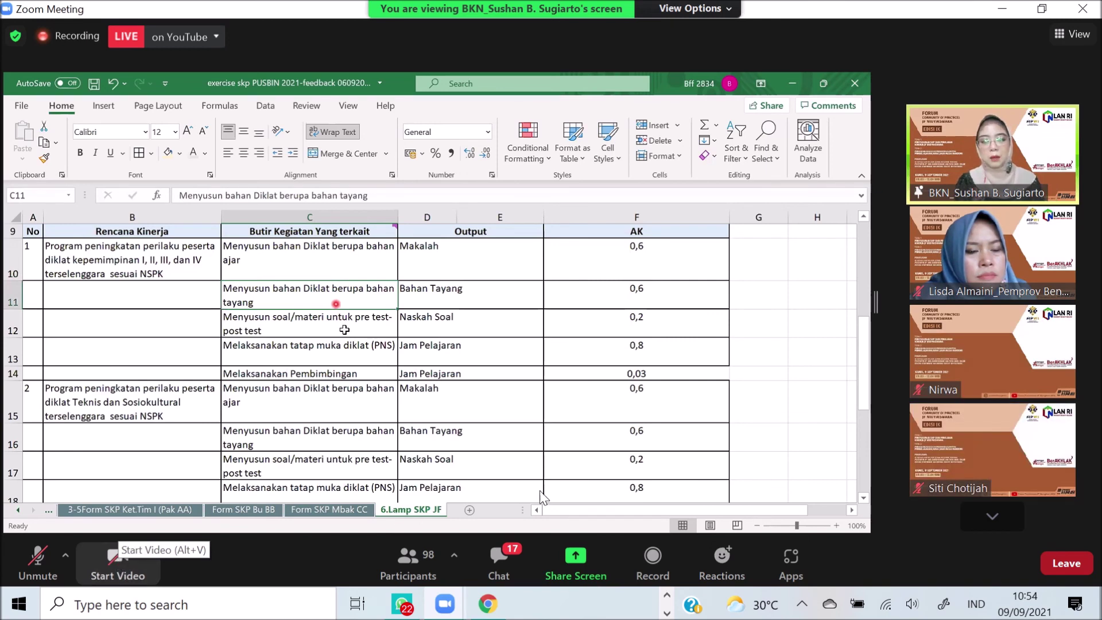
mouse_move(1040, 423)
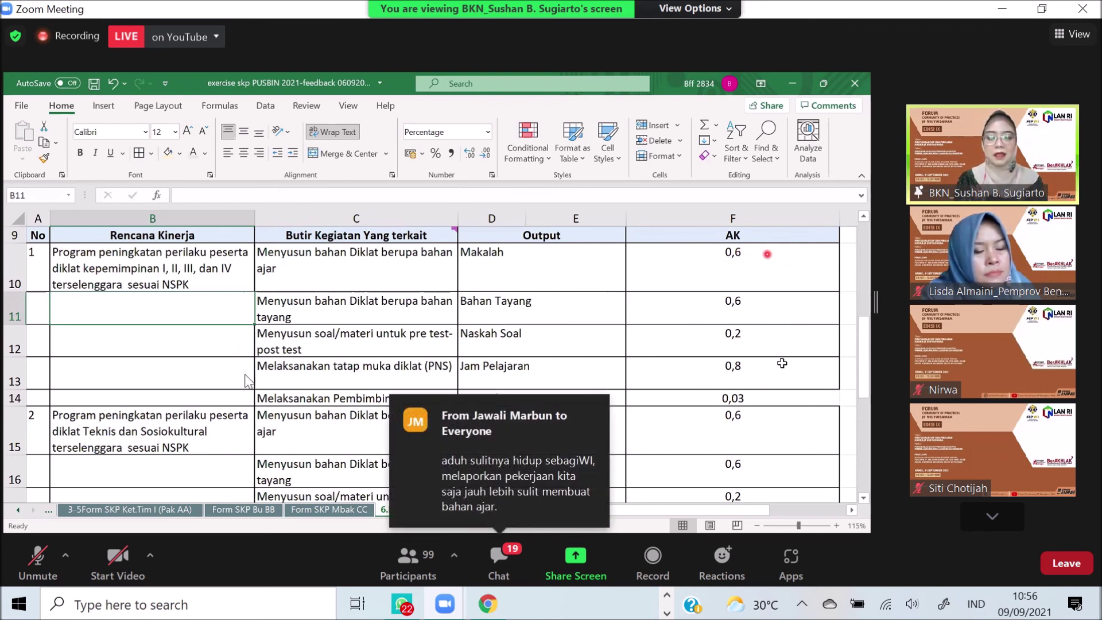
click(118, 559)
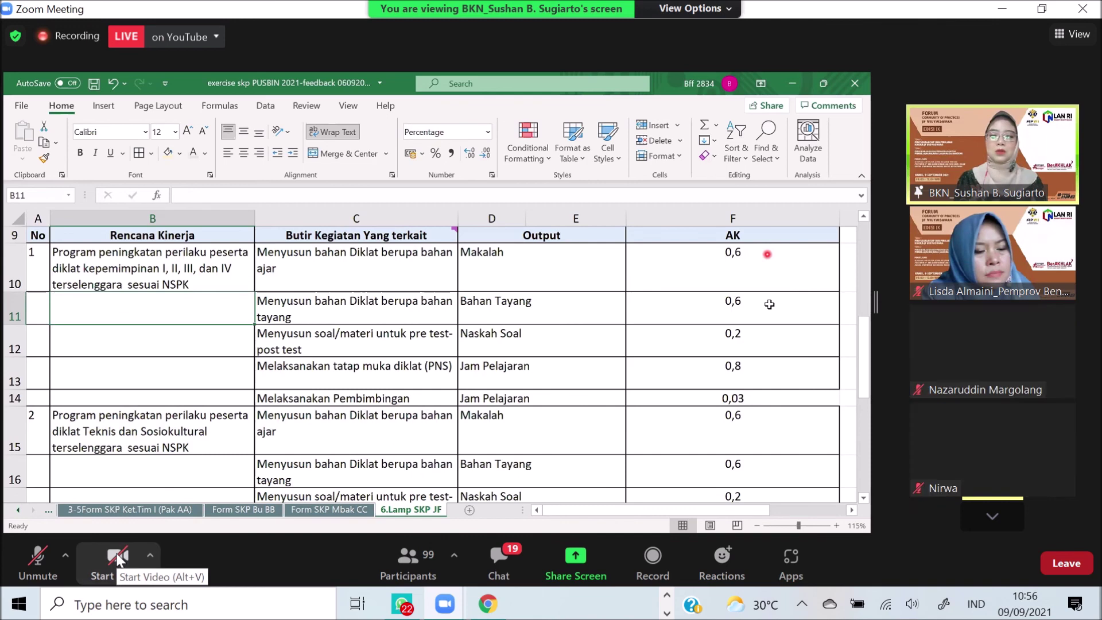